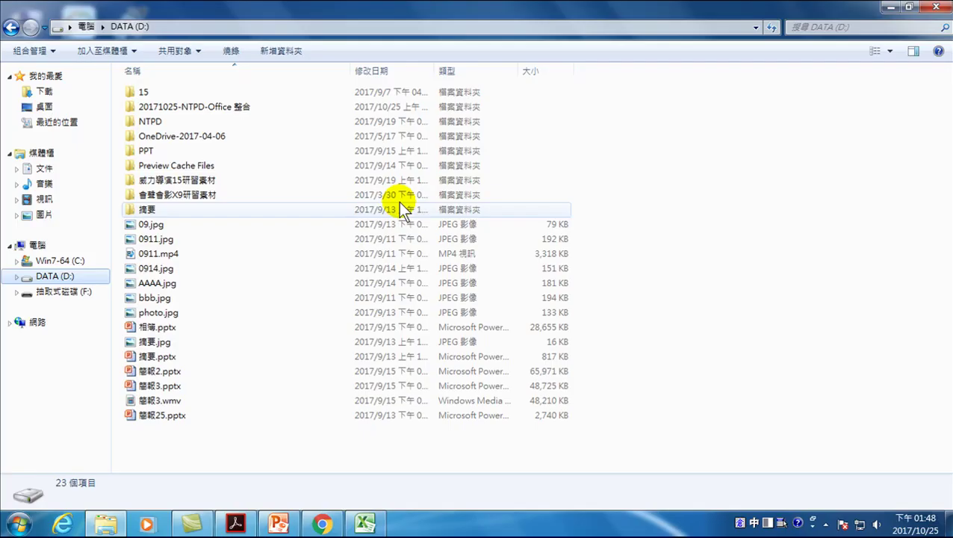
Open Office 2010 Tips 四十招.docx from the 20171025-NTPD-Office 整合 > 範例 folder.
left_click(337, 179)
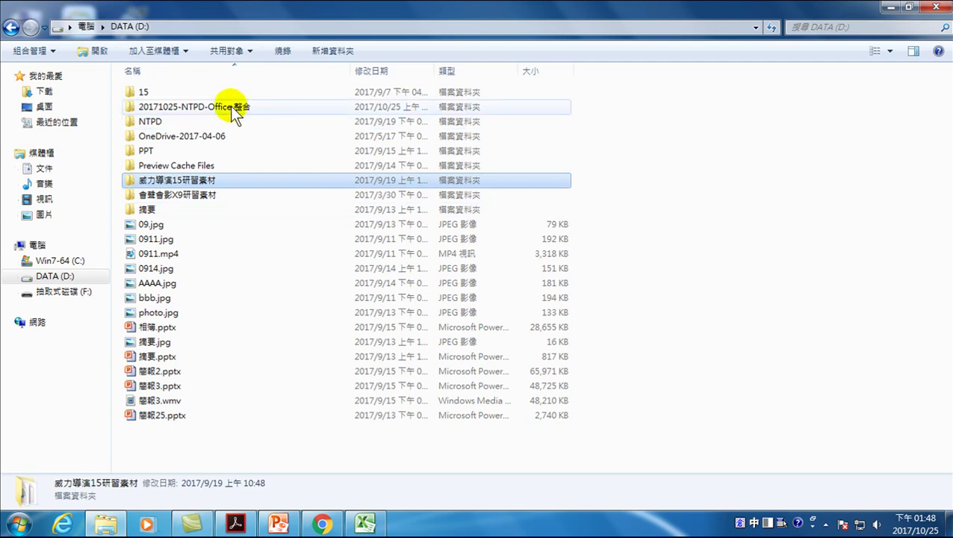
double_click(231, 107)
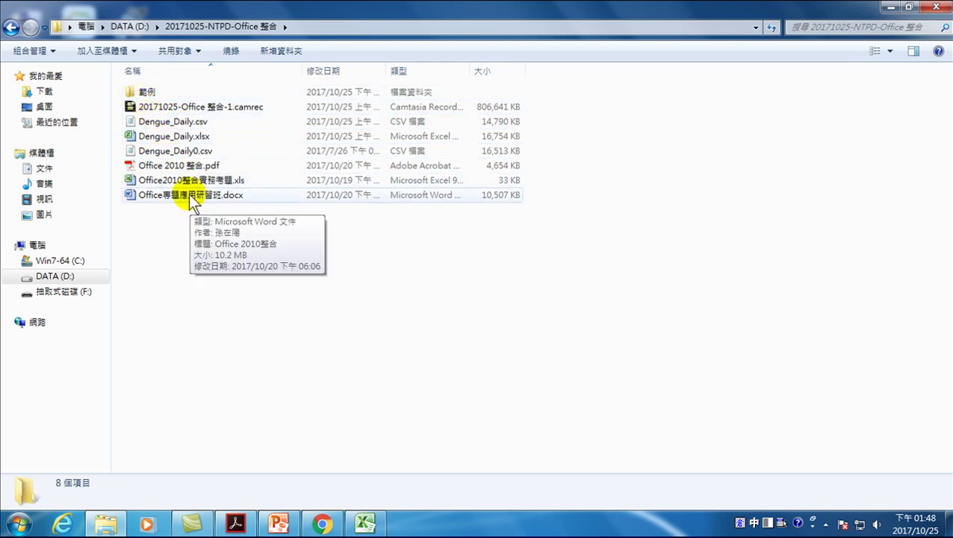
double_click(153, 93)
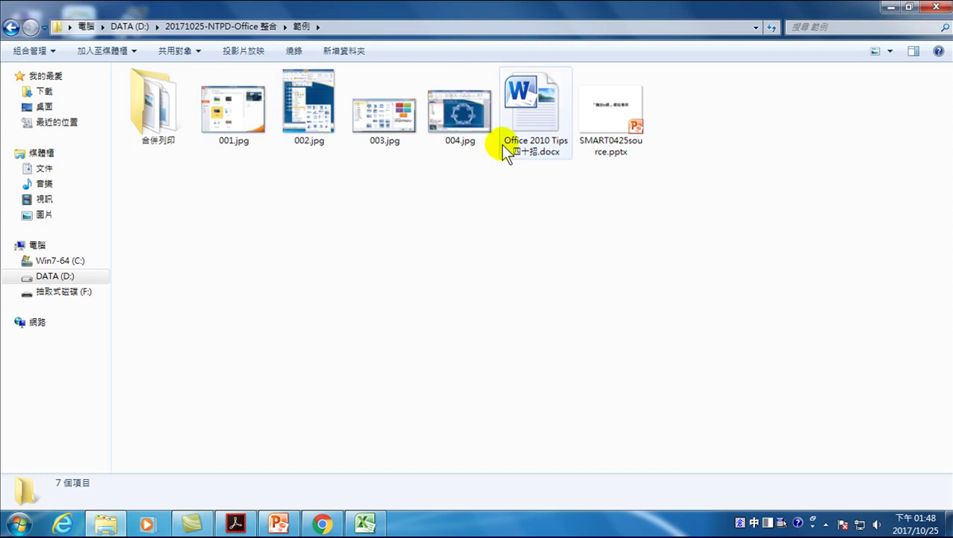
double_click(535, 111)
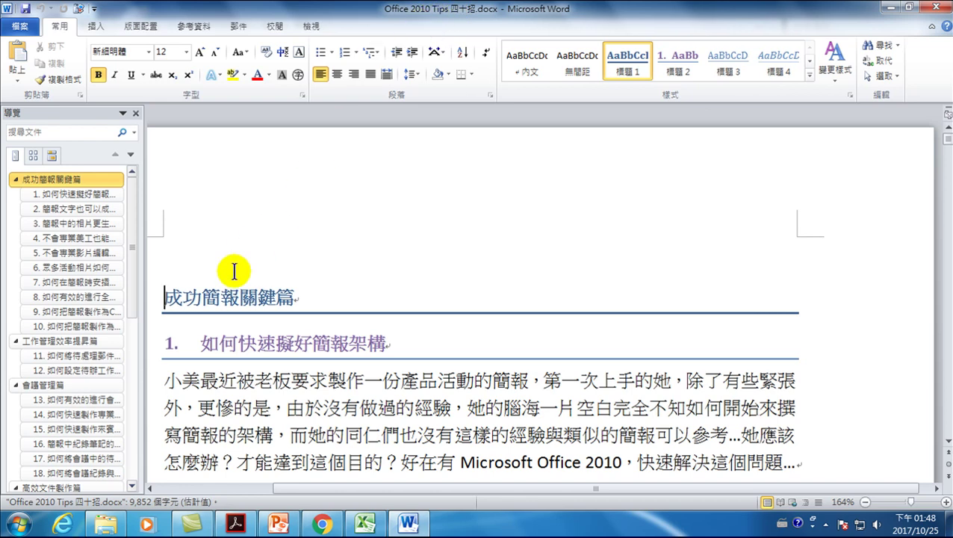
Scroll from the first heading down to tip 6's 'Step 4：按下〔建立〕即可完成！' line on page 8.
left_click(165, 299)
left_click(181, 297)
left_click(165, 298)
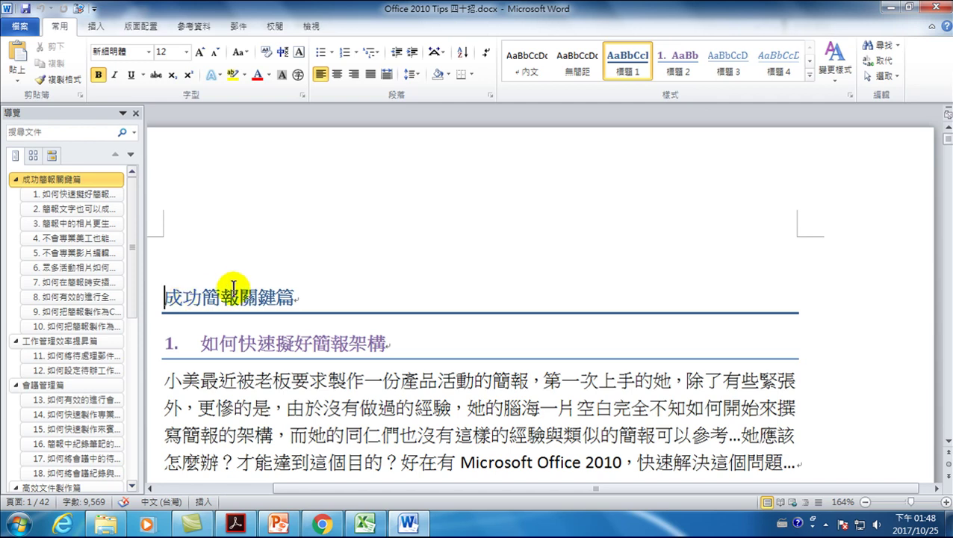
left_click_drag(947, 137, 947, 180)
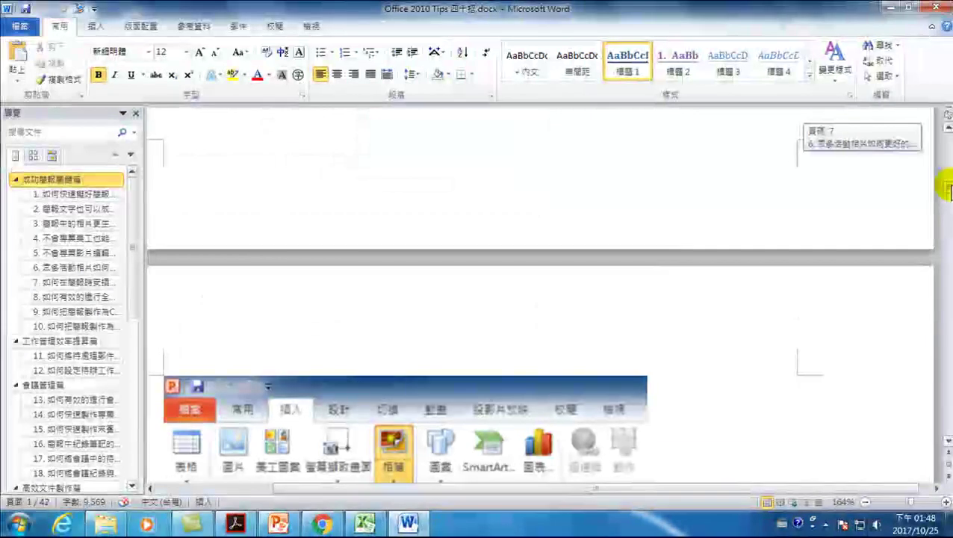
left_click_drag(948, 180, 947, 186)
scroll(660, 317, "down", 5)
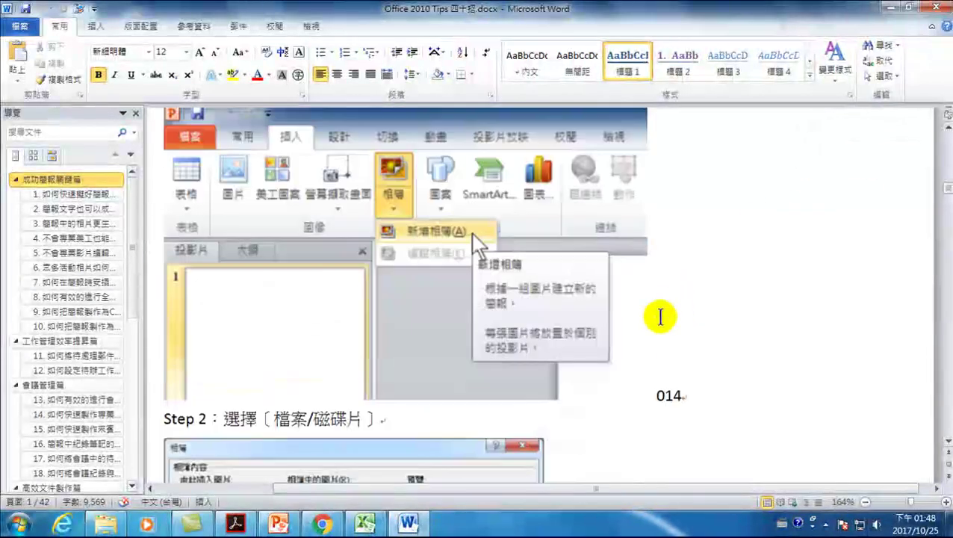
scroll(660, 317, "down", 3)
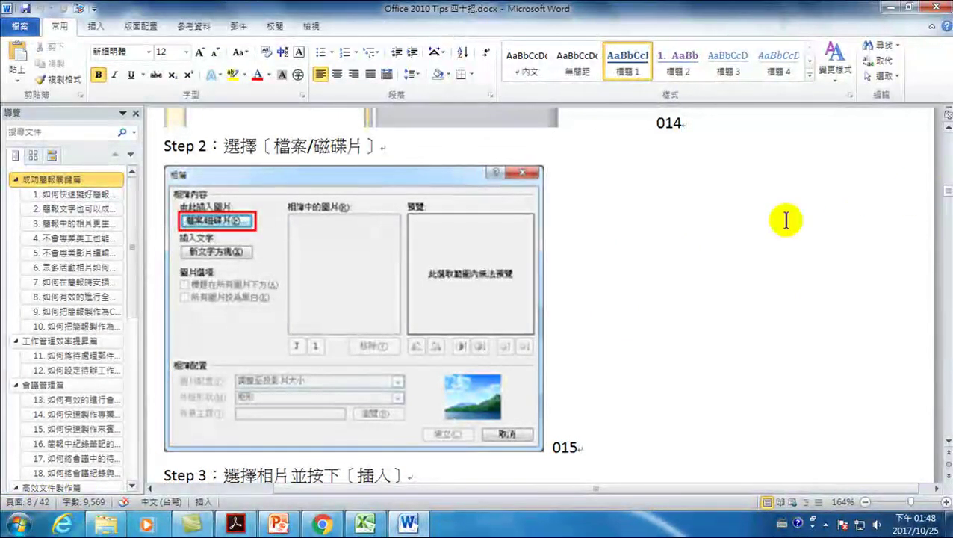
scroll(789, 219, "down", 2)
left_click(357, 309)
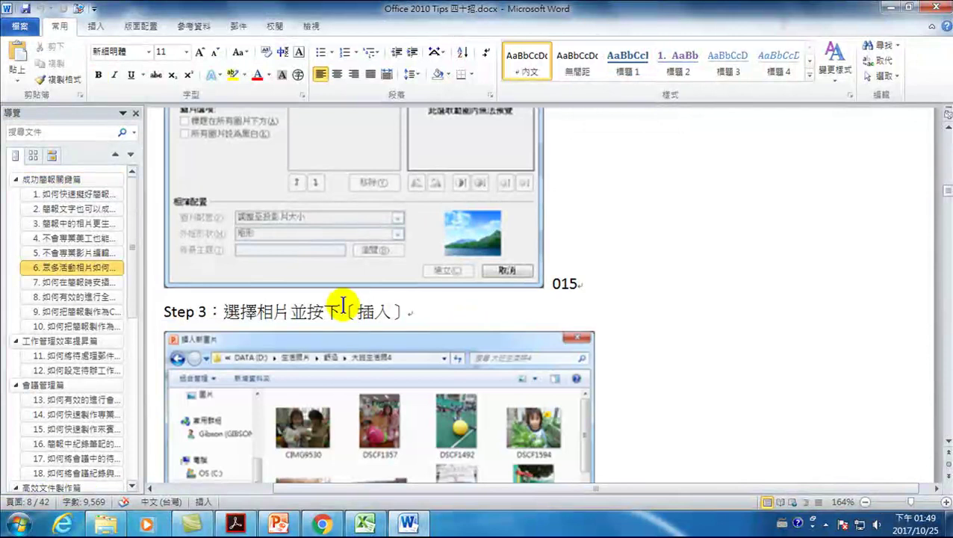
scroll(371, 293, "down", 2)
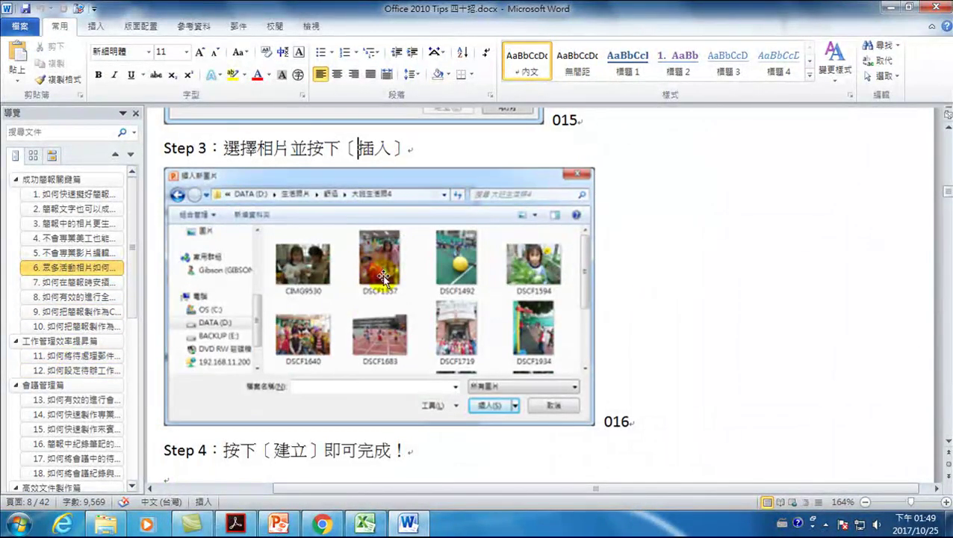
scroll(317, 343, "down", 2)
scroll(321, 343, "down", 2)
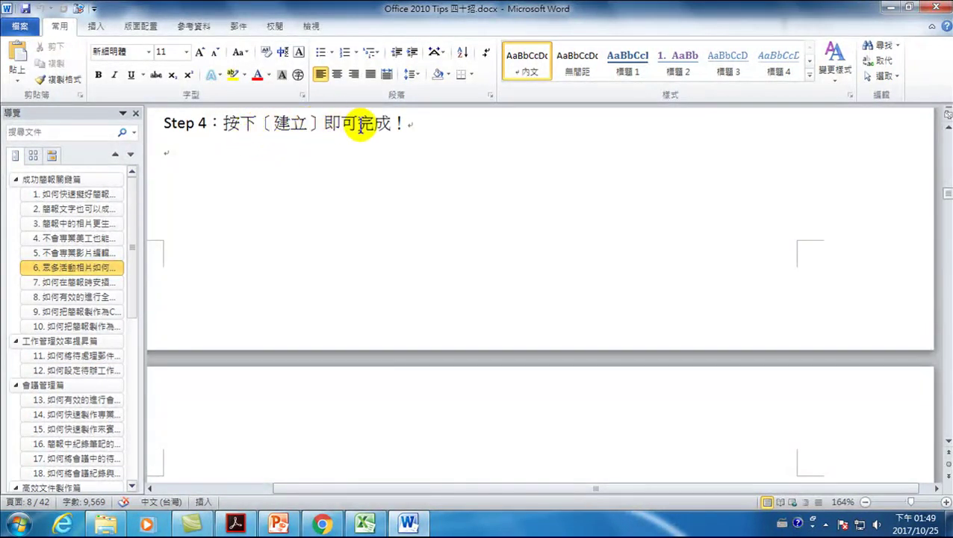
Add 2017/10/25 at the end of tip 6's Step 4 line and save the document.
left_click(404, 126)
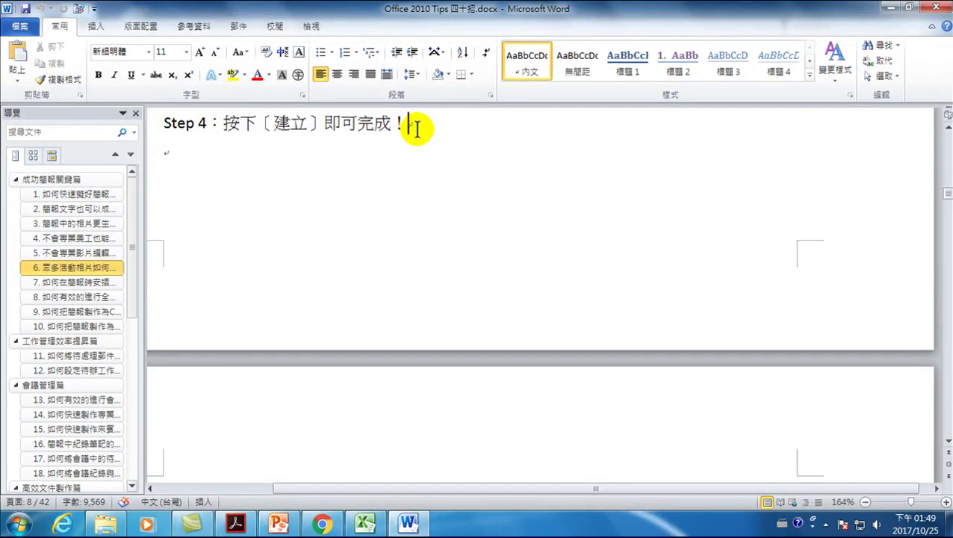
scroll(416, 129, "up", 3)
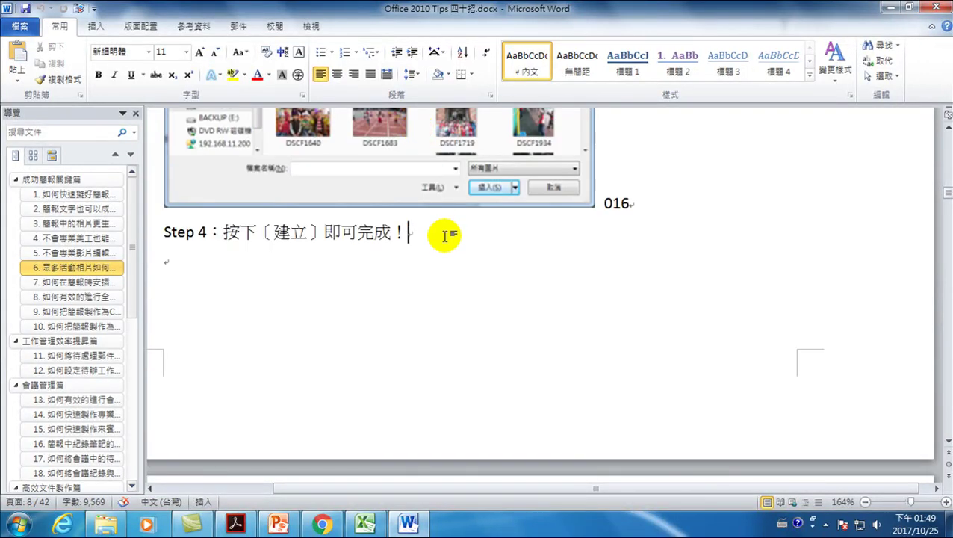
type("2017/")
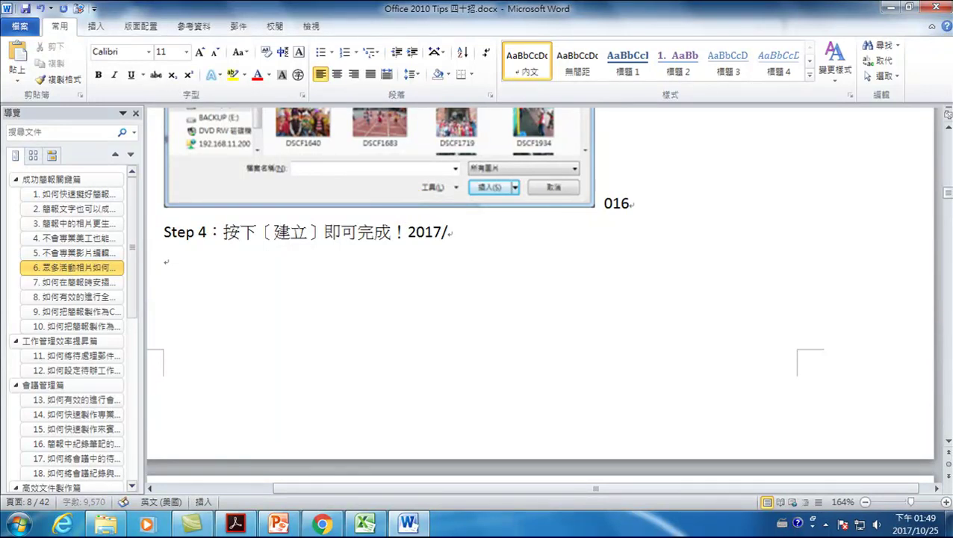
type("10/25")
left_click(26, 9)
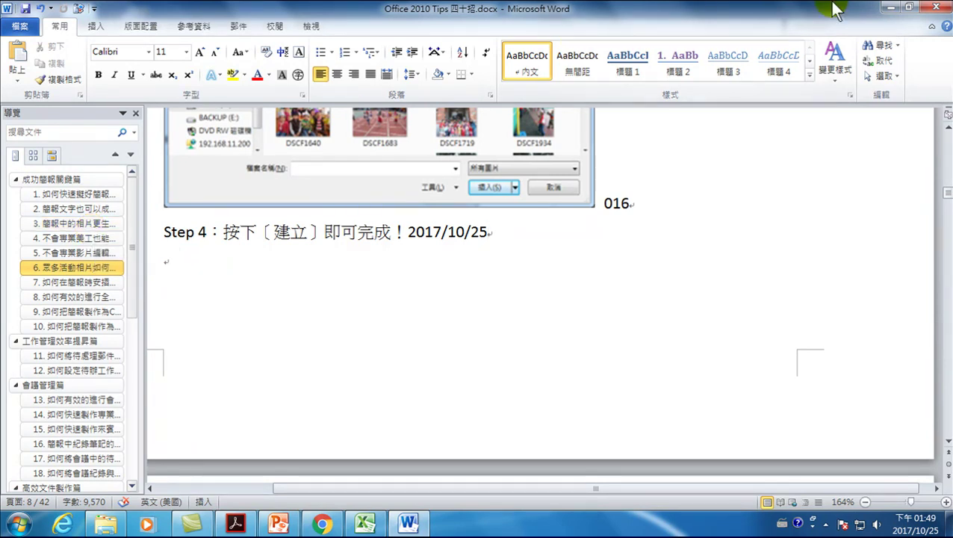
Close Word and decrypt Office 2010 Tips 四十招.docx with 解密文件.
left_click(939, 9)
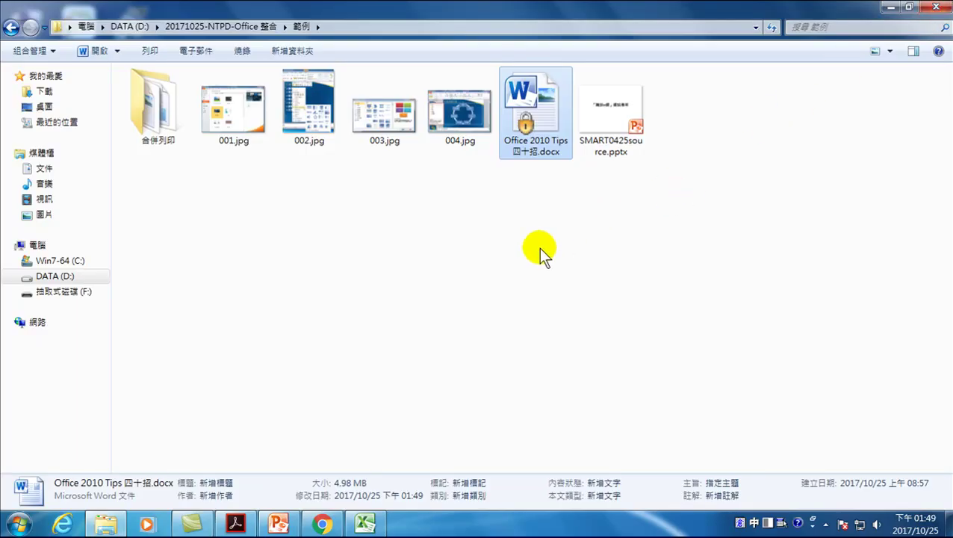
right_click(528, 102)
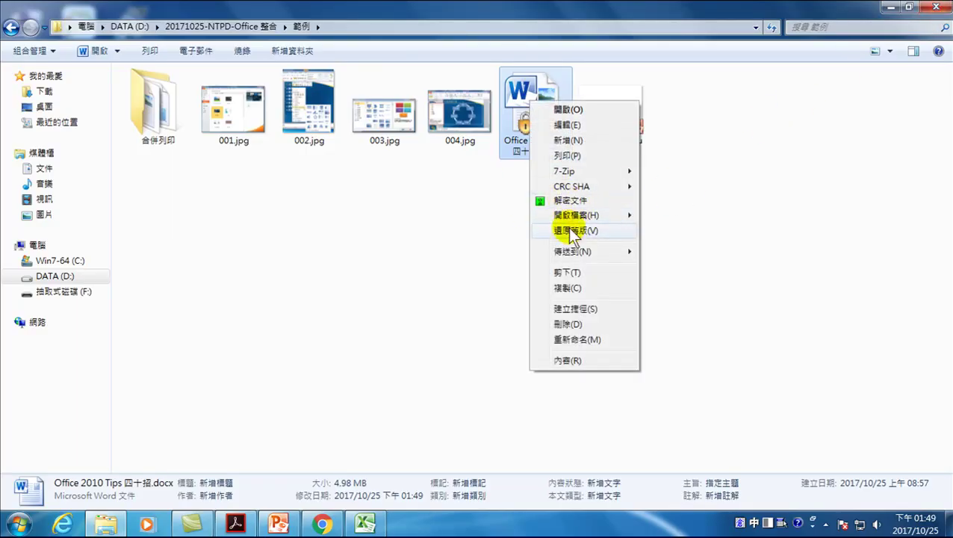
left_click(570, 201)
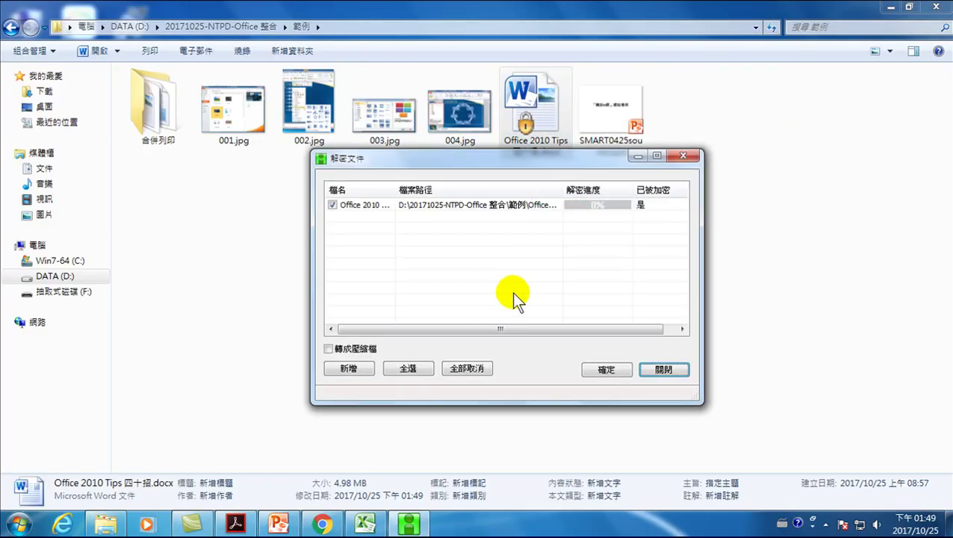
left_click(606, 369)
left_click(663, 369)
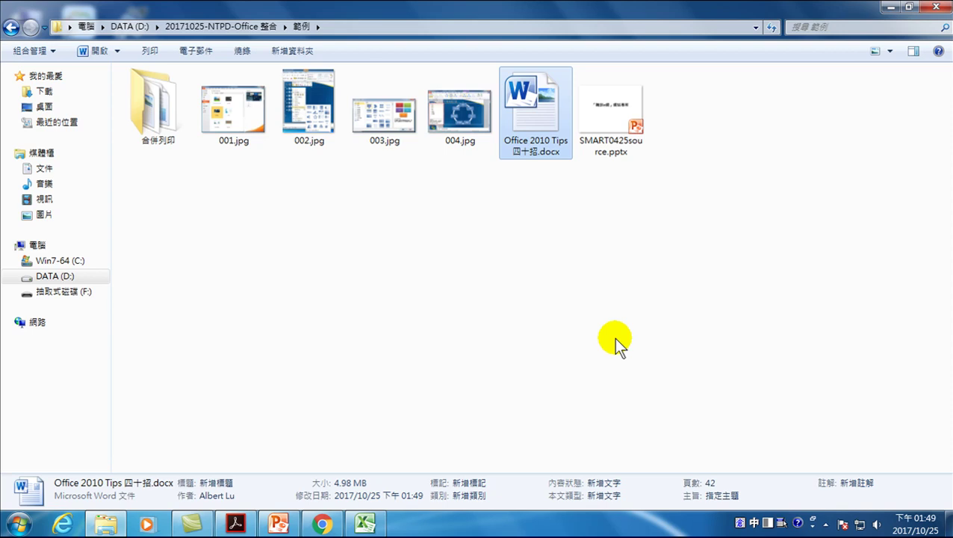
Reopen Office 2010 Tips 四十招.docx and press Shift+F5 to return to the last edit.
double_click(531, 107)
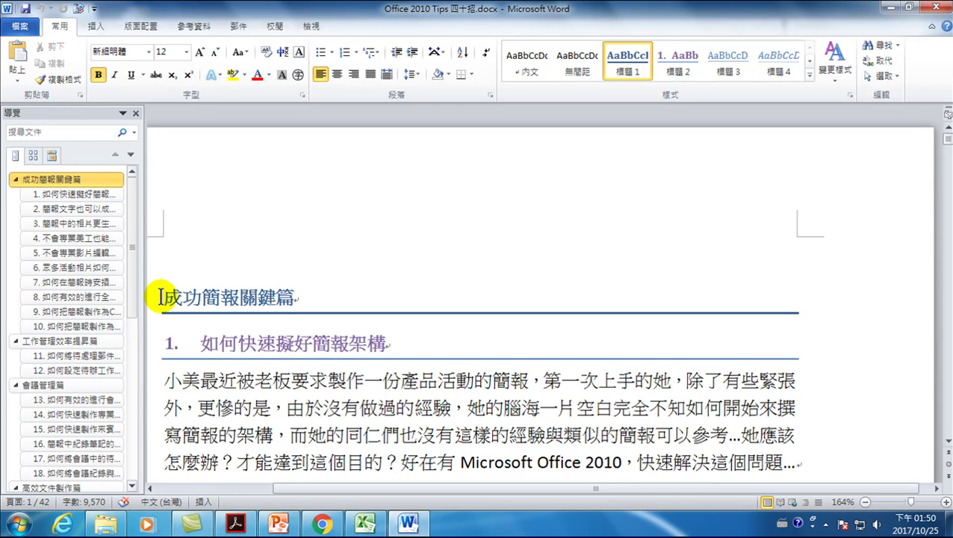
key("shift+F5")
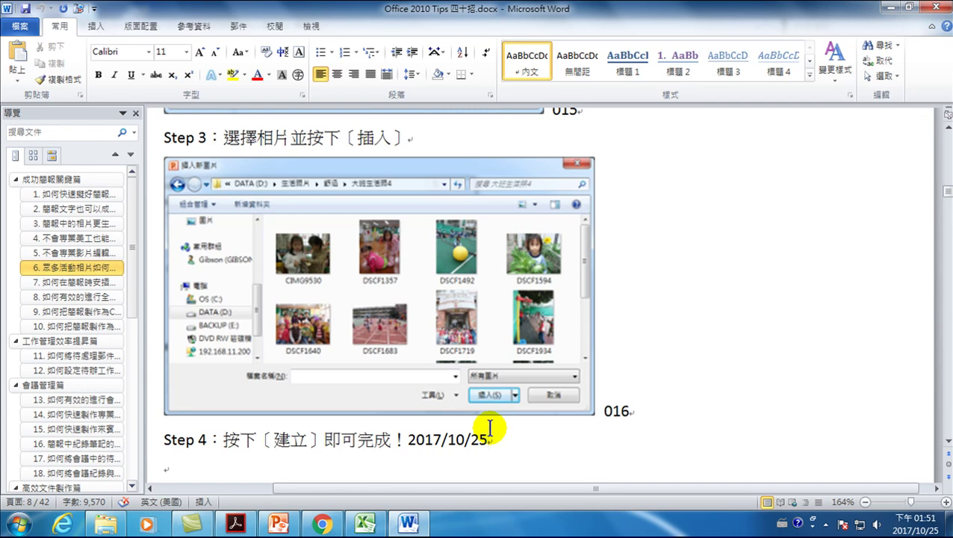
Append '，一鍵搞定' to the section 20 heading and save the document.
left_click_drag(131, 258, 130, 329)
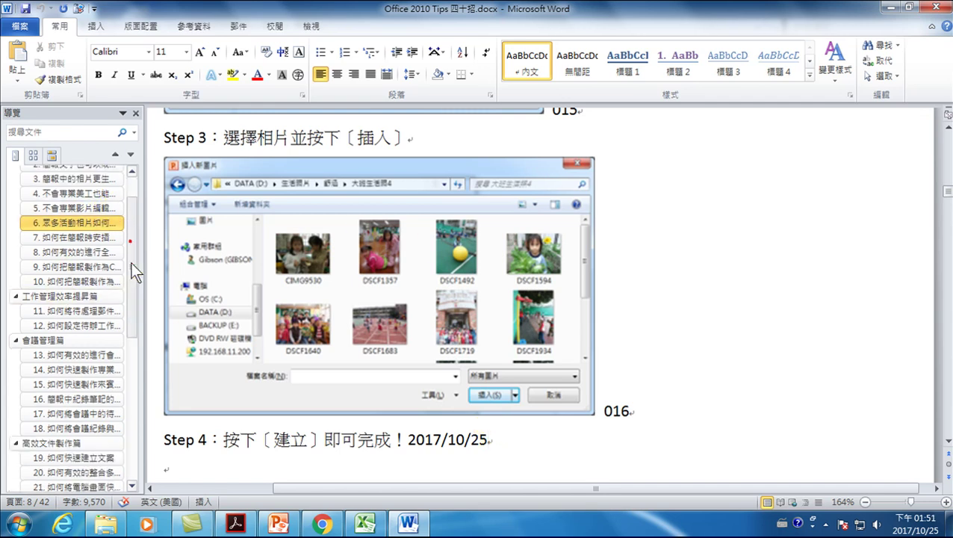
left_click(72, 292)
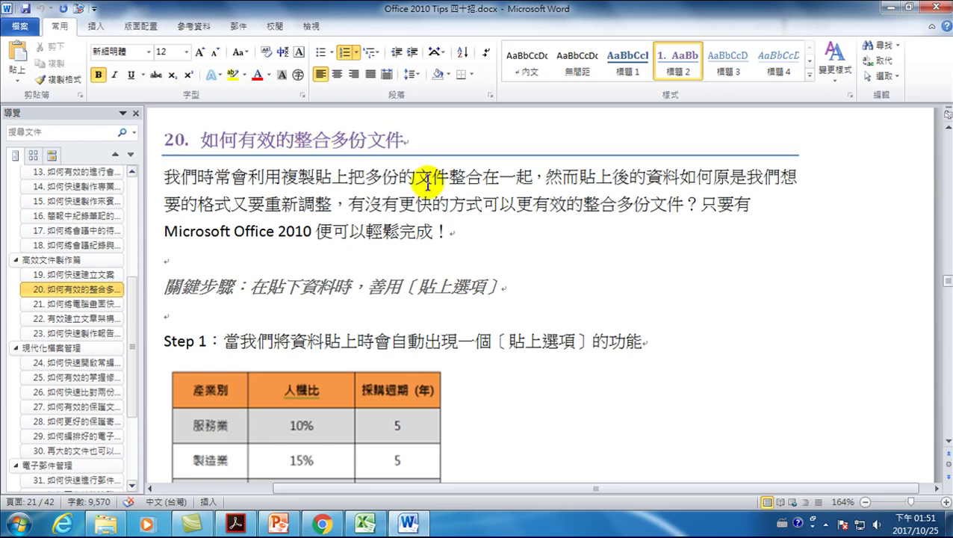
key("ctrl+comma")
key("ctrl+space")
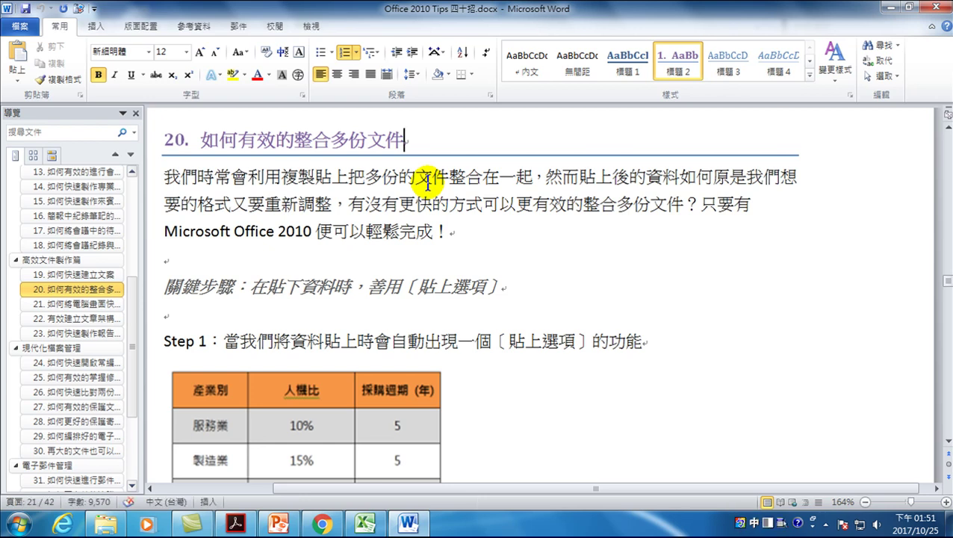
type("，一鍵")
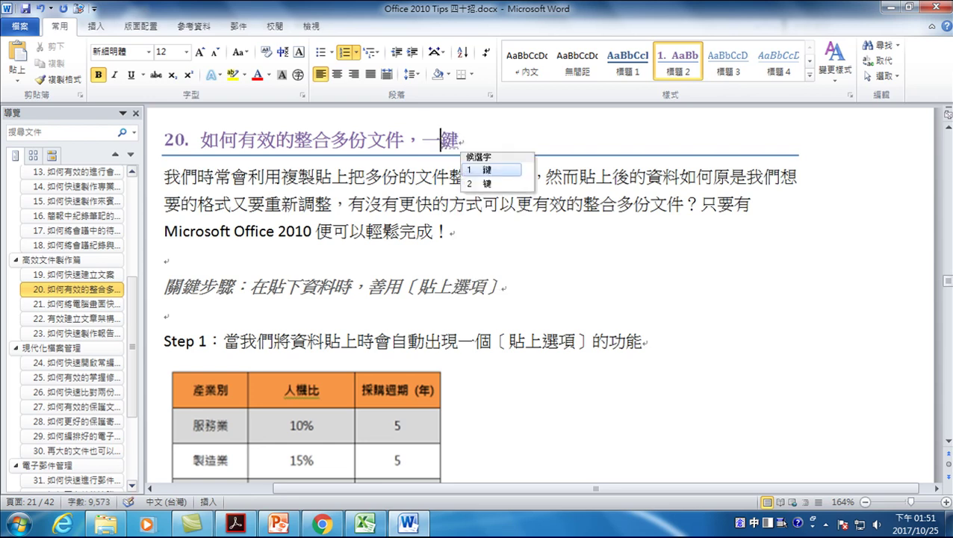
type("搞")
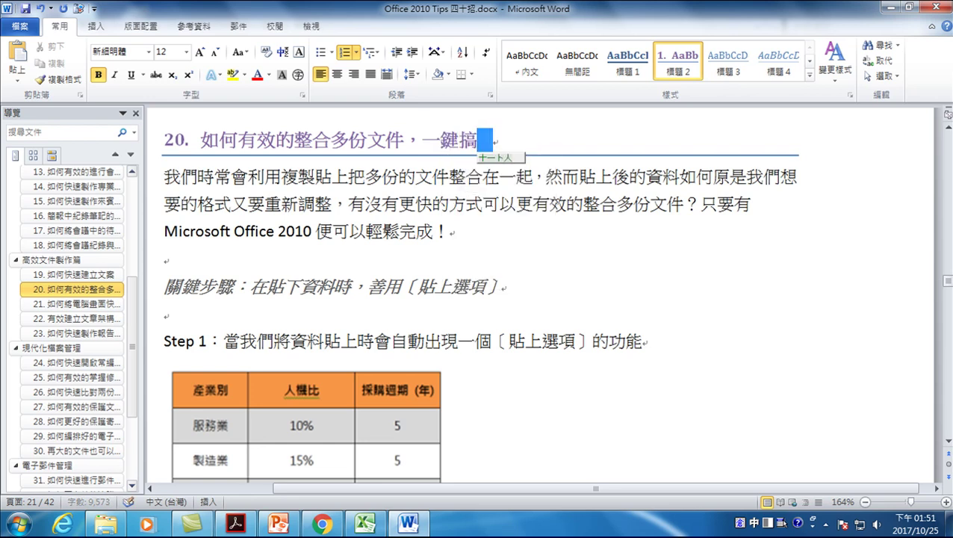
type("定")
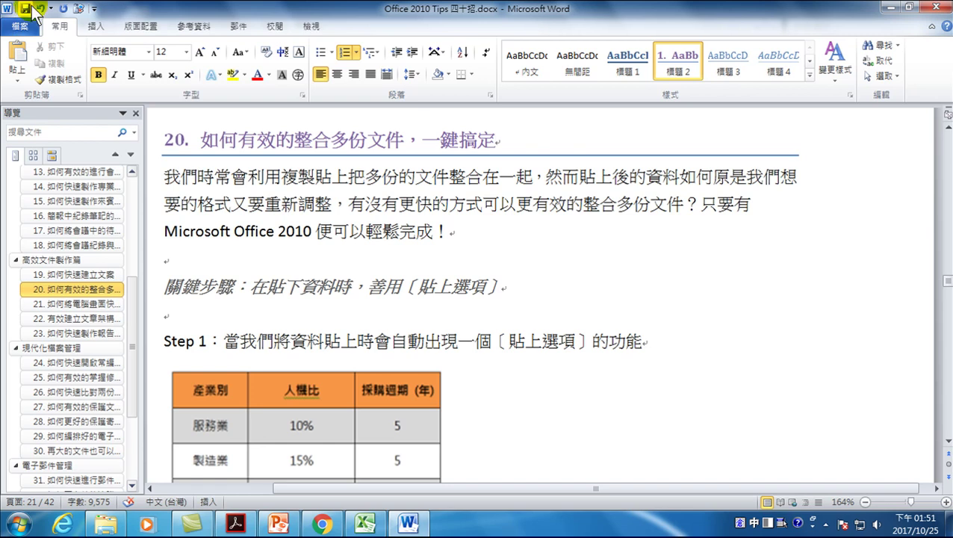
left_click(26, 9)
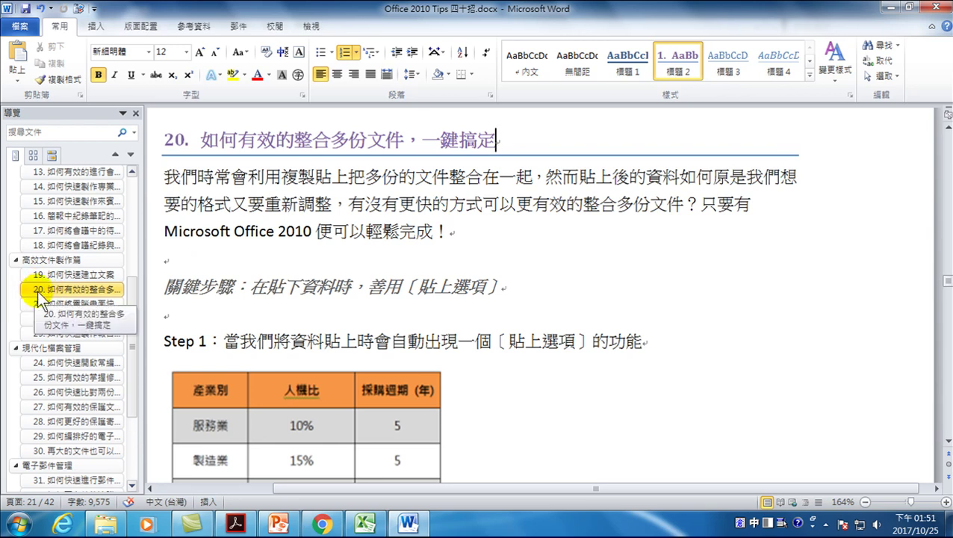
Close Word and decrypt Office 2010 Tips 四十招.docx again with 解密文件.
left_click(937, 9)
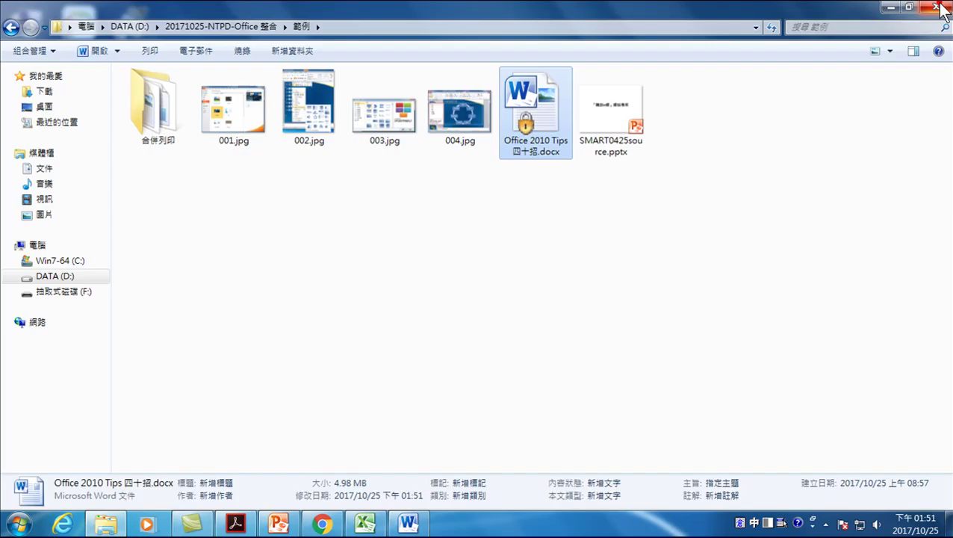
right_click(528, 100)
left_click(569, 198)
left_click(605, 369)
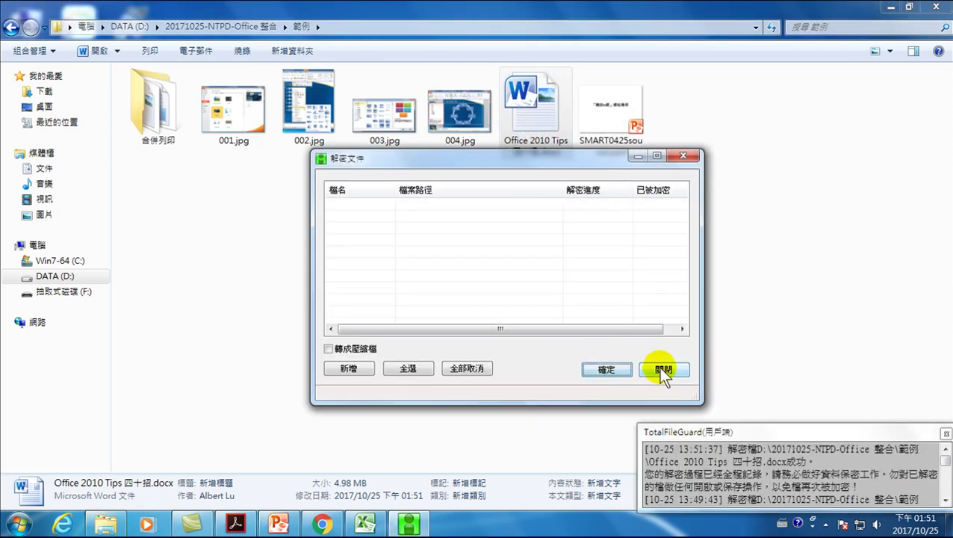
left_click(663, 370)
Reopen the document and place the caret after heading '20. 如何有效的整合多份文件，一鍵搞定'.
double_click(535, 111)
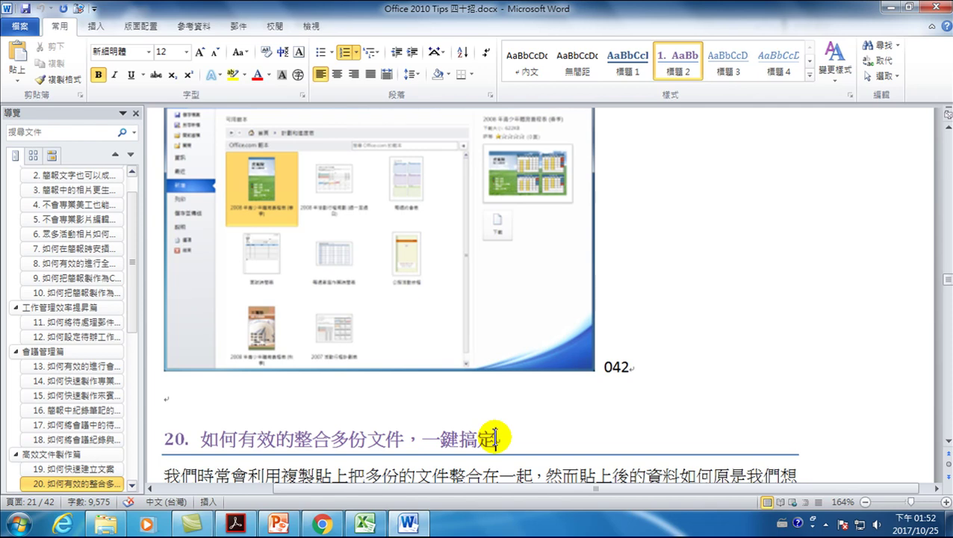
left_click(495, 437)
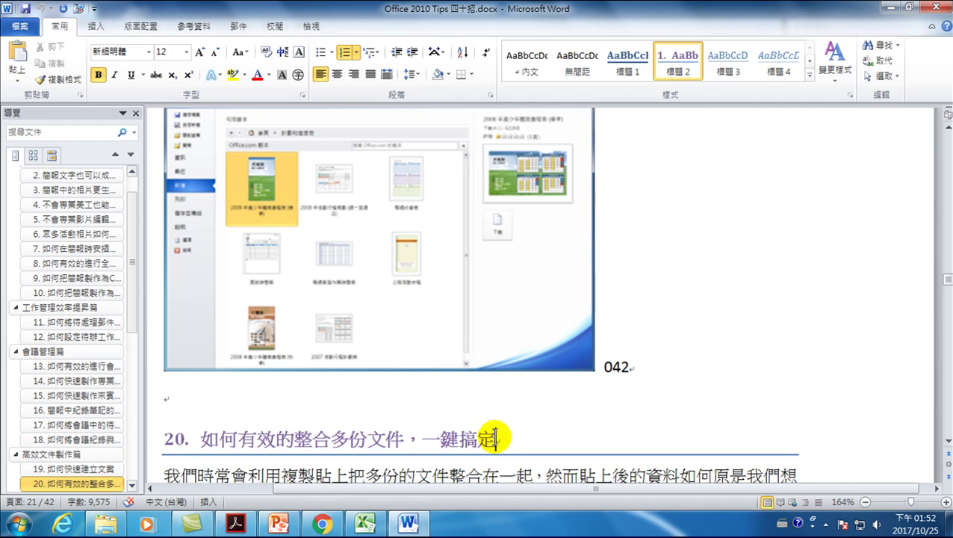